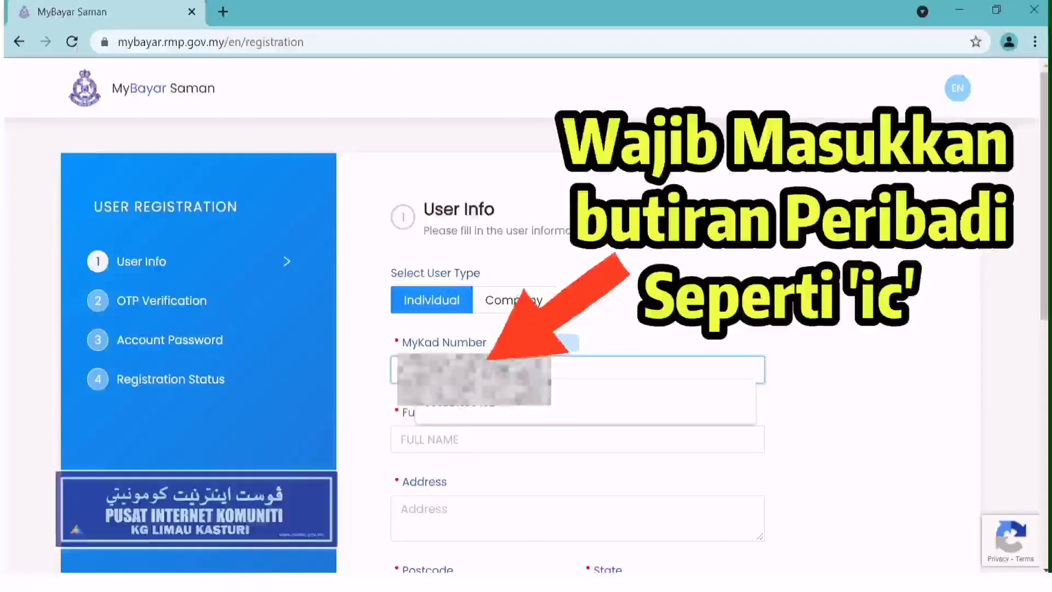
- Enter the applicant's full name and residential address on the User Info form
{"action": "type", "text": "9"}
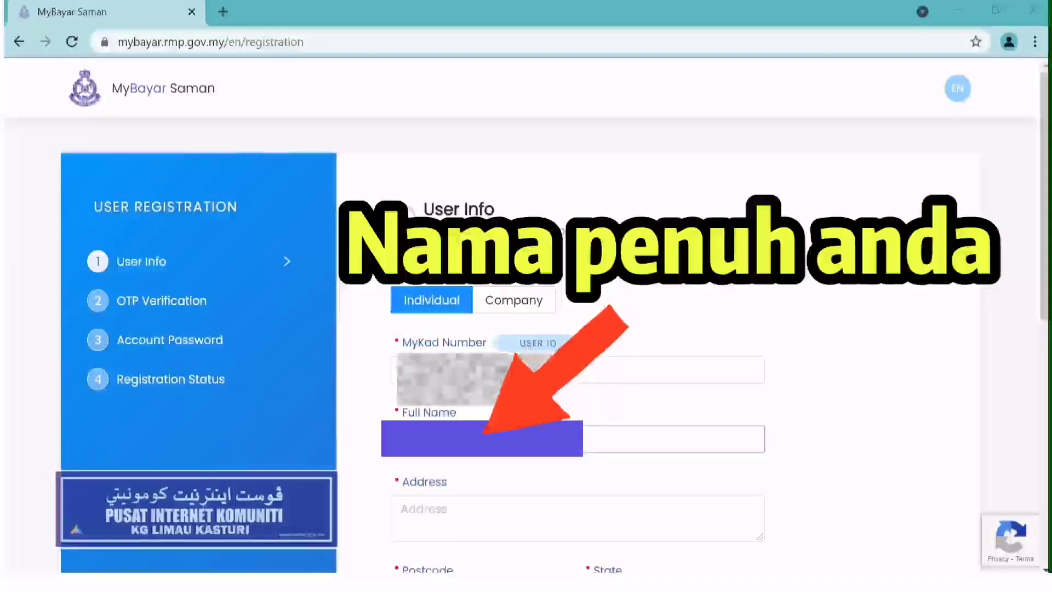
{"action": "left_click", "coordinate": [495, 514]}
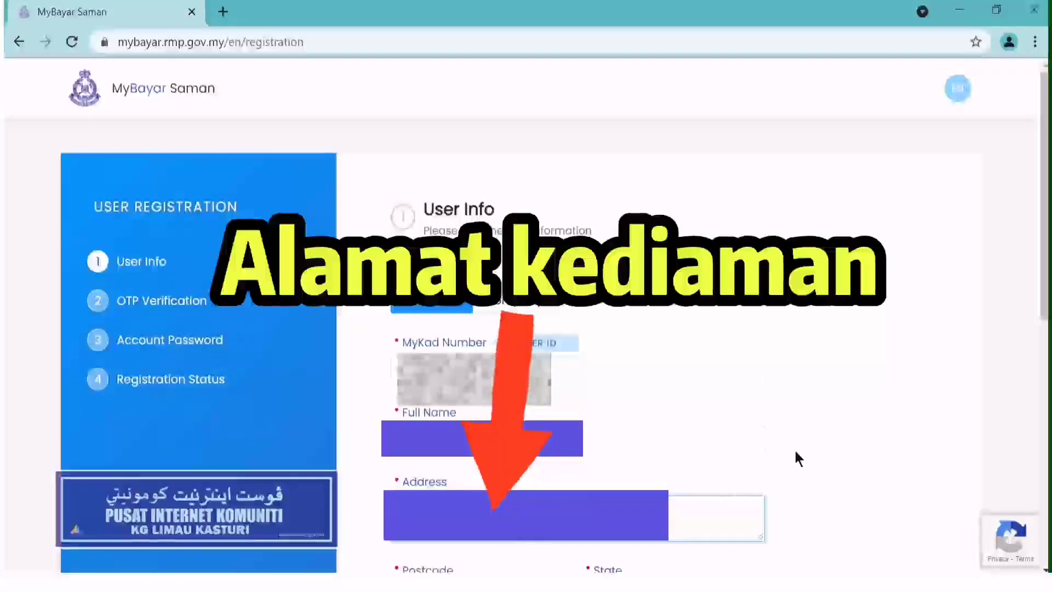
{"action": "scroll", "coordinate": [1047, 296], "scroll_direction": "down", "scroll_amount": 6}
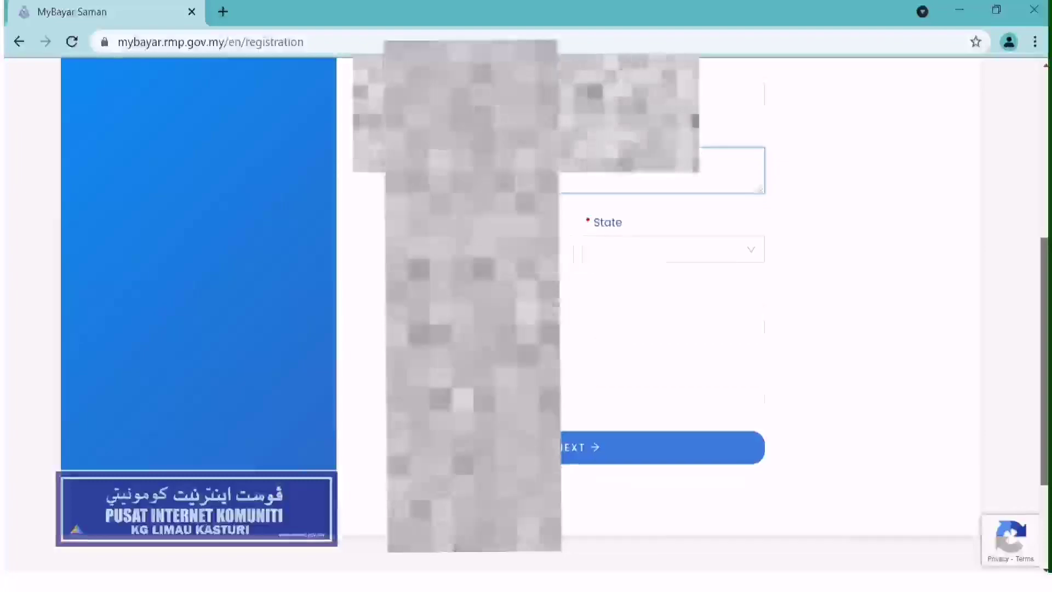
- Enter the postcode and select Kelantan as the state
{"action": "left_click", "coordinate": [481, 231]}
{"action": "type", "text": "18300"}
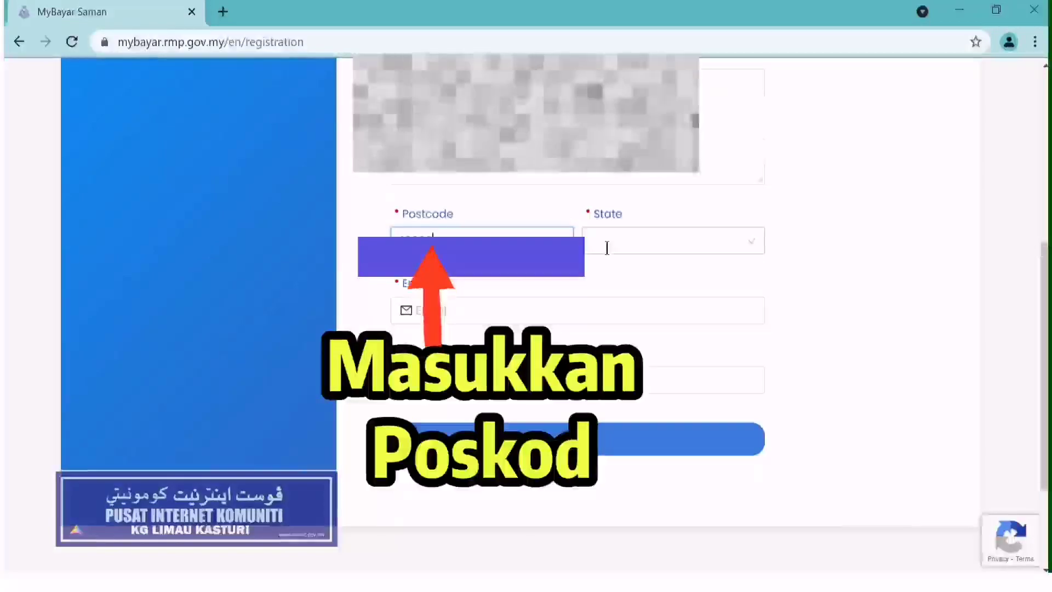
{"action": "left_click", "coordinate": [600, 239]}
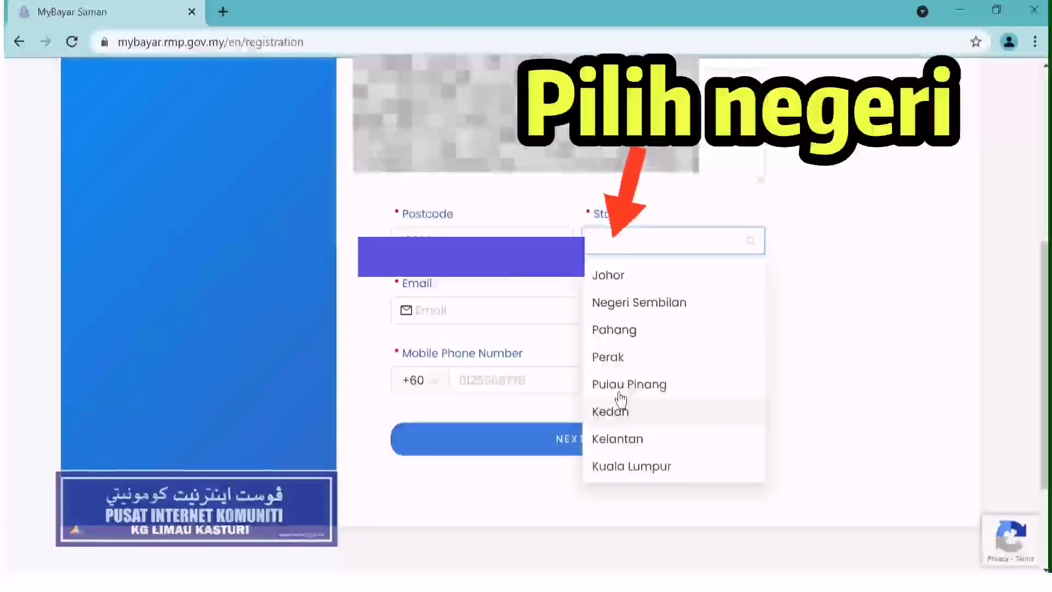
{"action": "left_click", "coordinate": [623, 440]}
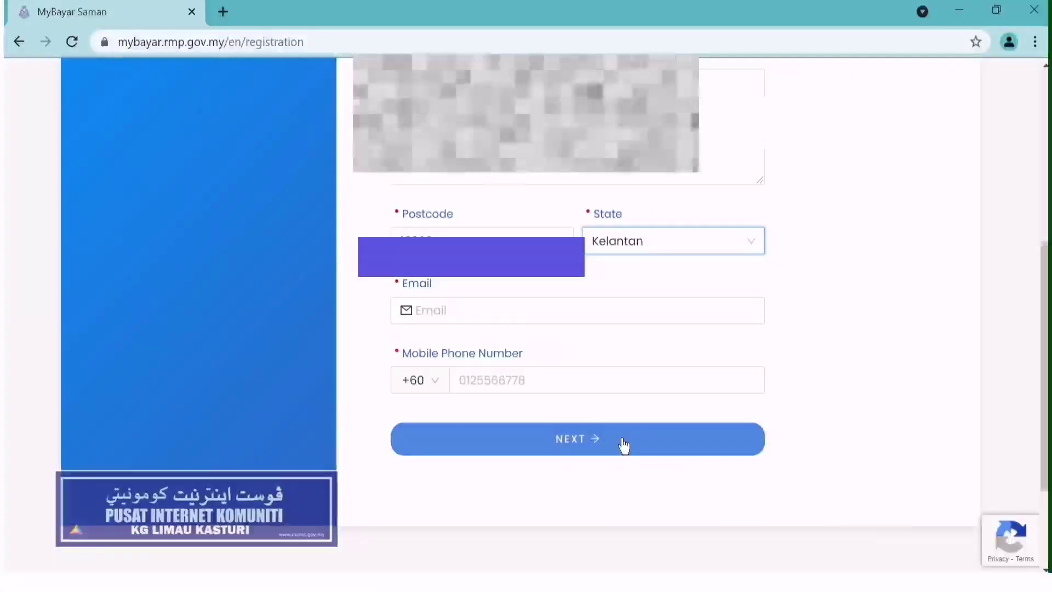
- Fill in the email address and mobile number, then submit User Info for OTP verification
{"action": "left_click", "coordinate": [482, 312]}
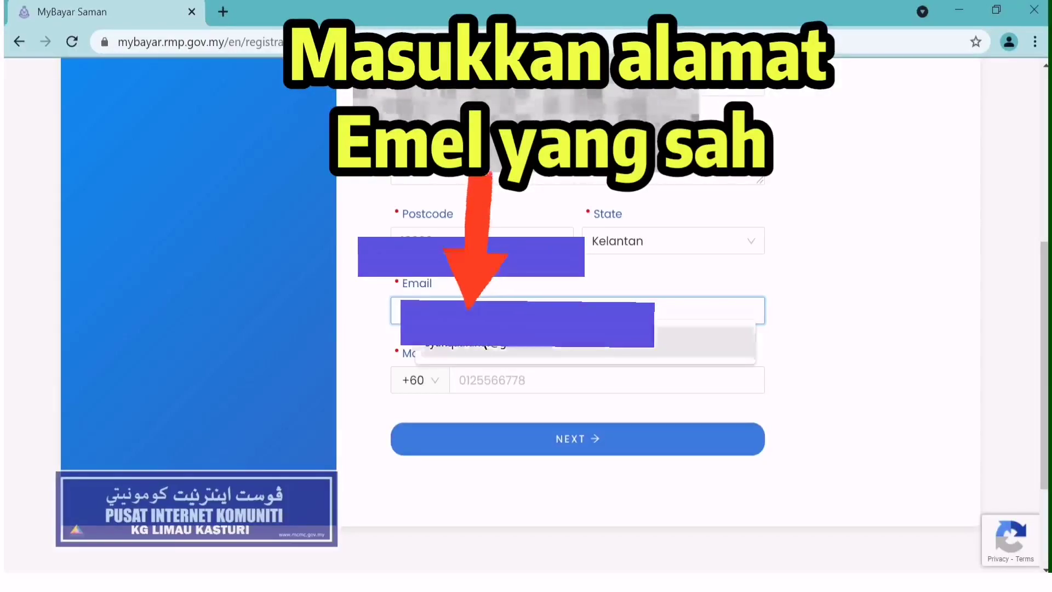
{"action": "left_click", "coordinate": [482, 345]}
{"action": "left_click", "coordinate": [499, 382]}
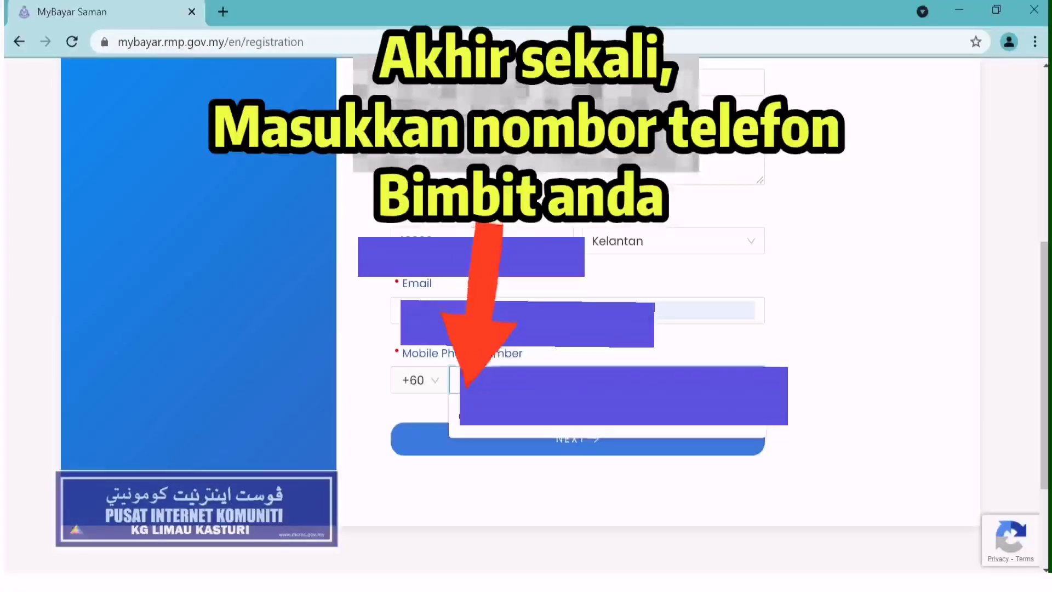
{"action": "left_click", "coordinate": [500, 415]}
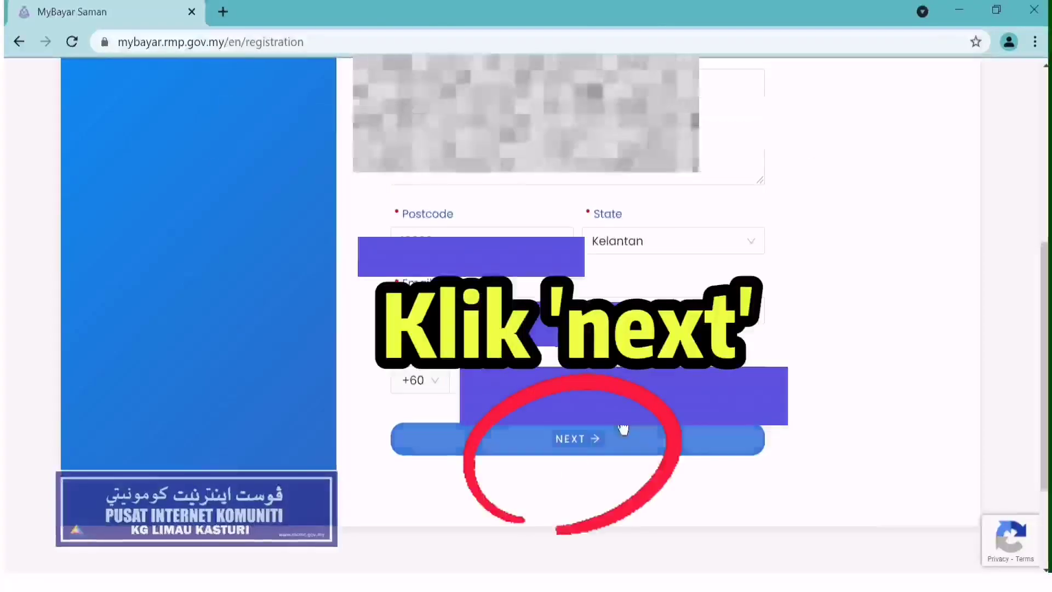
{"action": "left_click", "coordinate": [594, 448]}
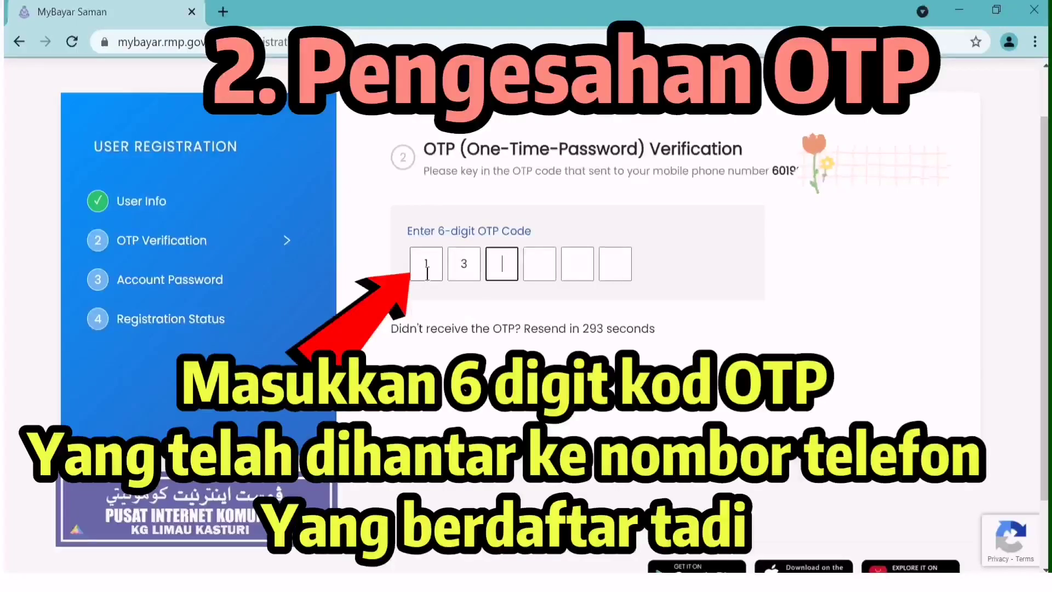
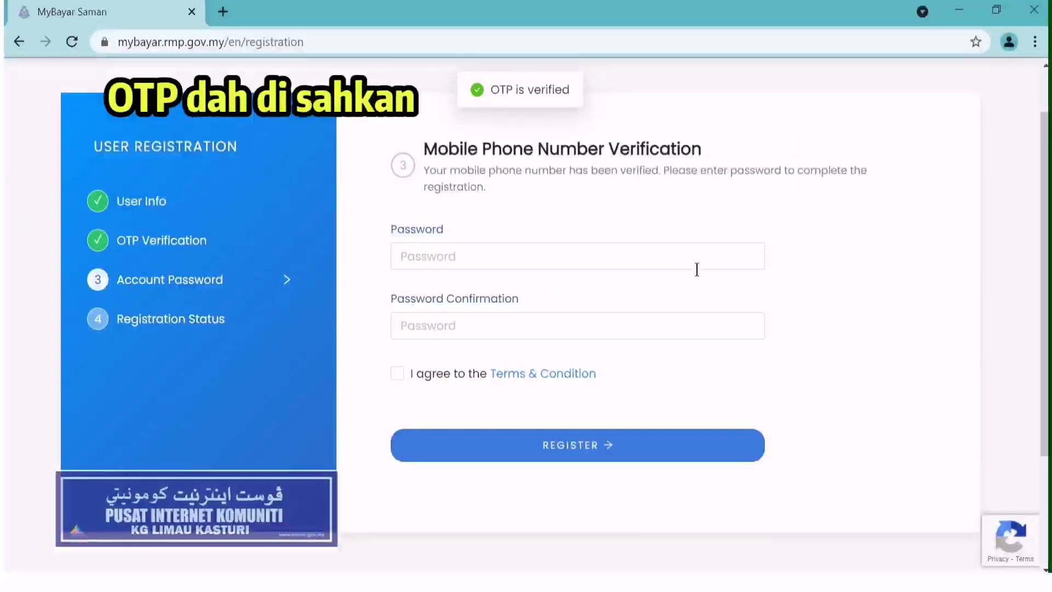
- Enter the six-digit SMS OTP code to verify the mobile number
{"action": "left_click", "coordinate": [407, 261]}
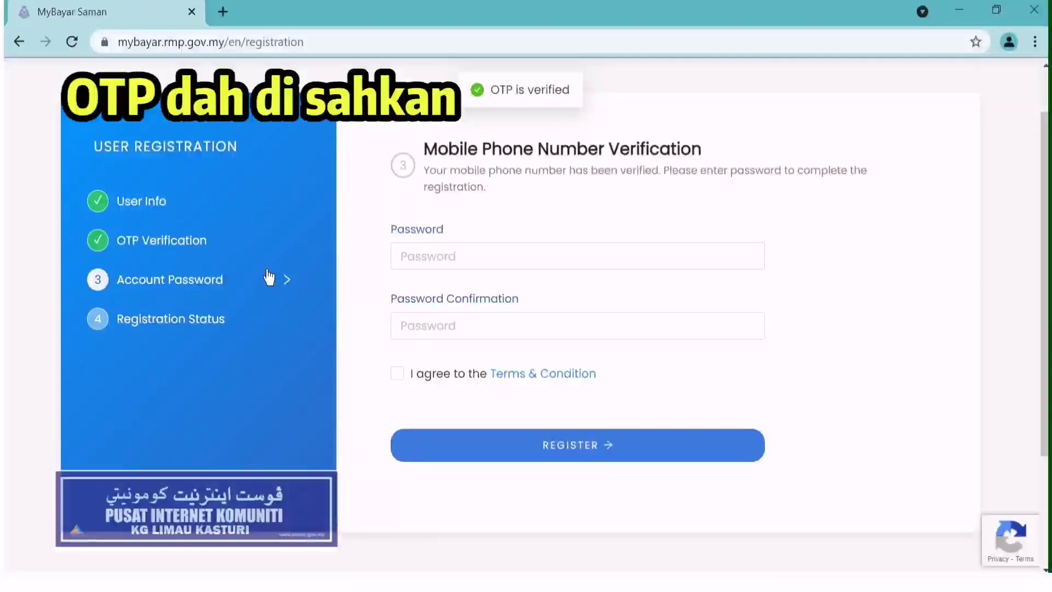
{"action": "left_click", "coordinate": [484, 263]}
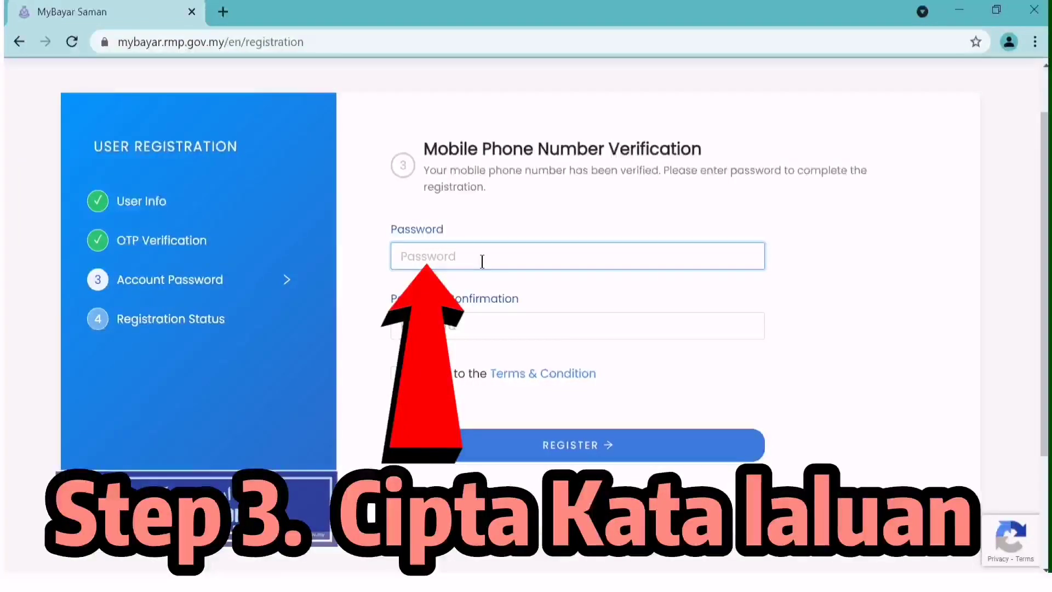
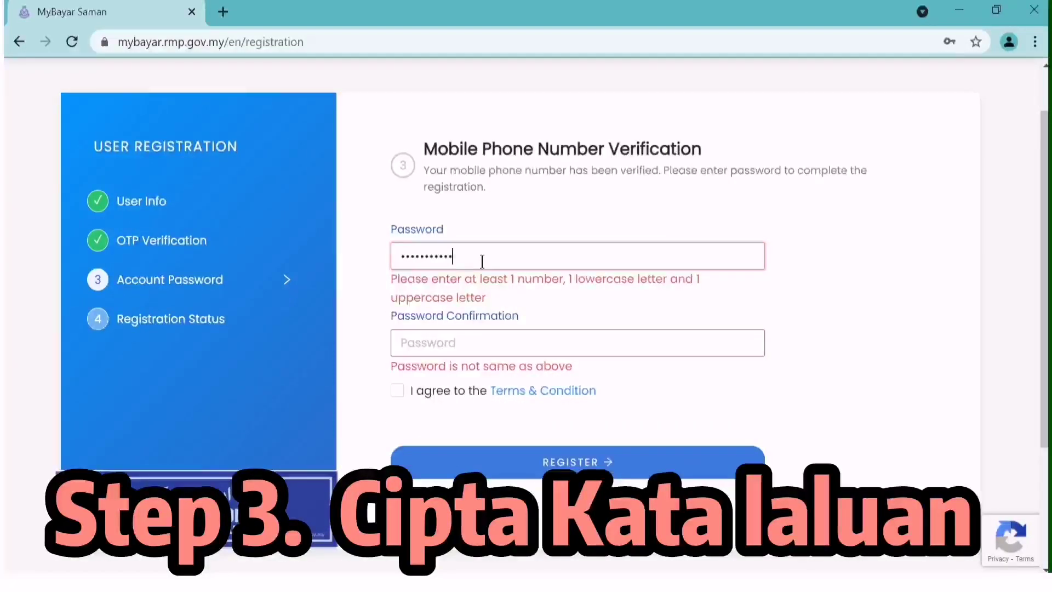
- Enter and confirm the account password, accept the Terms & Condition, and register
{"action": "left_click", "coordinate": [479, 326]}
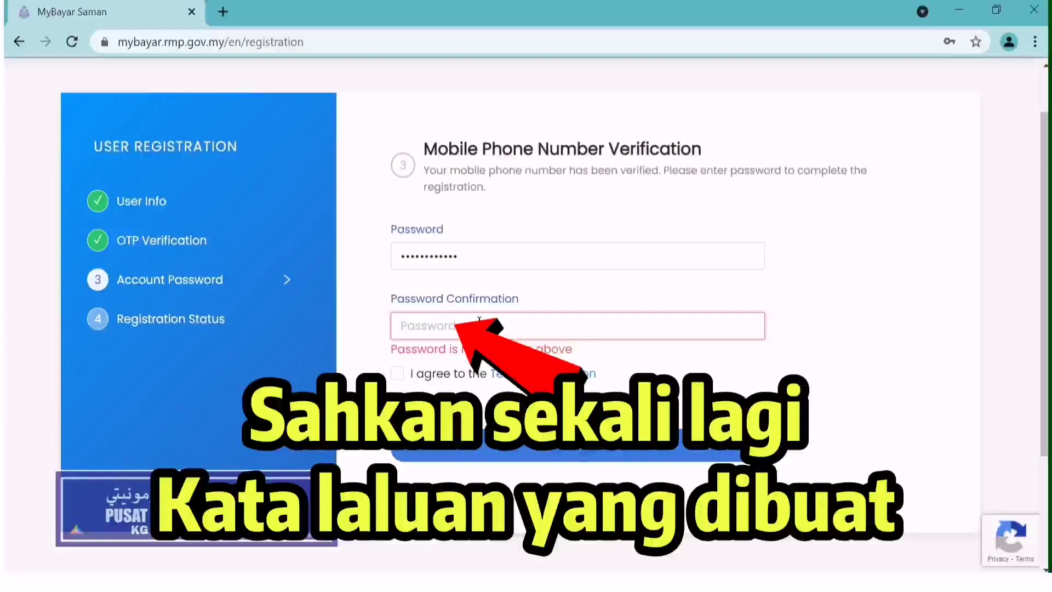
{"action": "left_click", "coordinate": [397, 375]}
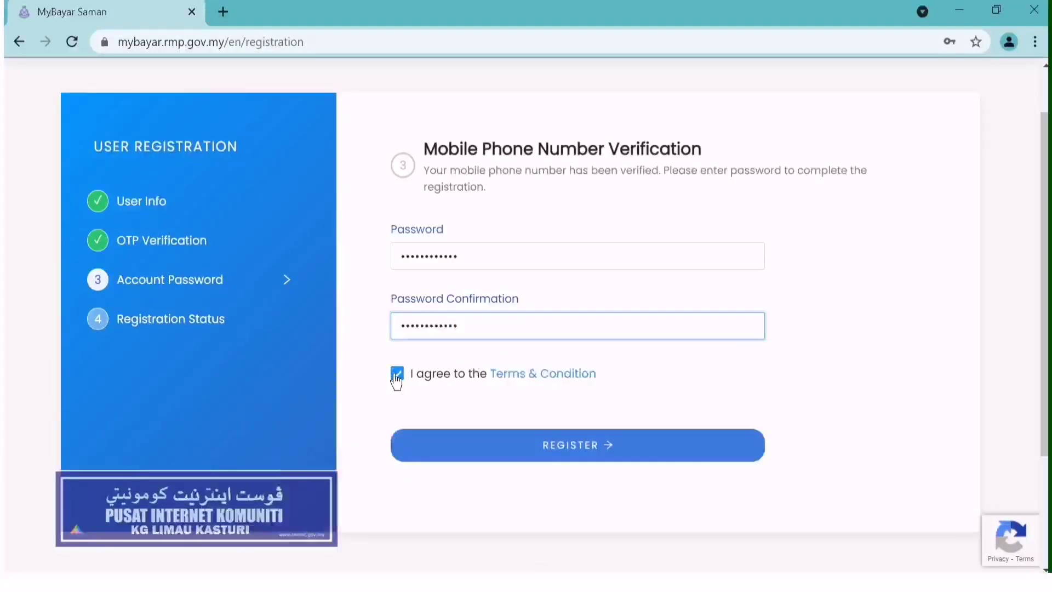
{"action": "left_click", "coordinate": [399, 376]}
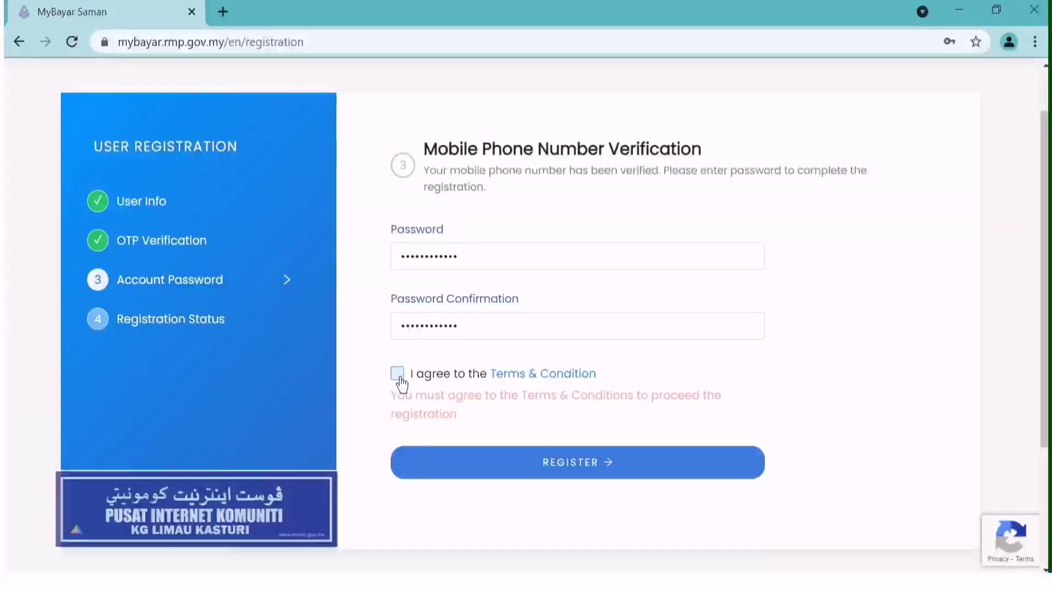
{"action": "left_click", "coordinate": [399, 377]}
{"action": "left_click", "coordinate": [536, 451]}
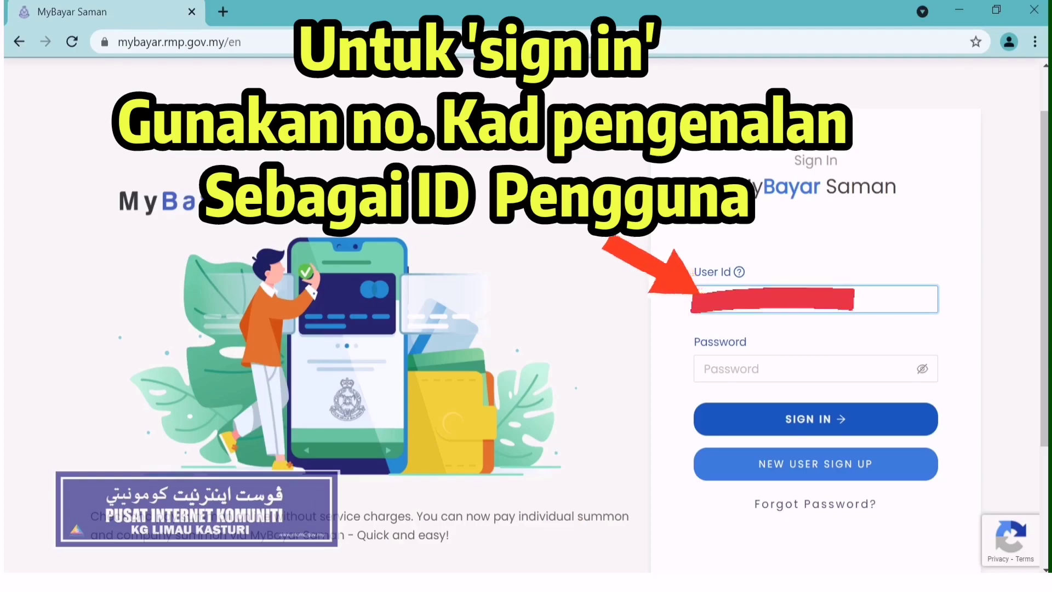
- Sign in with the new account password, correcting a mistyped entry first
{"action": "left_click", "coordinate": [828, 371]}
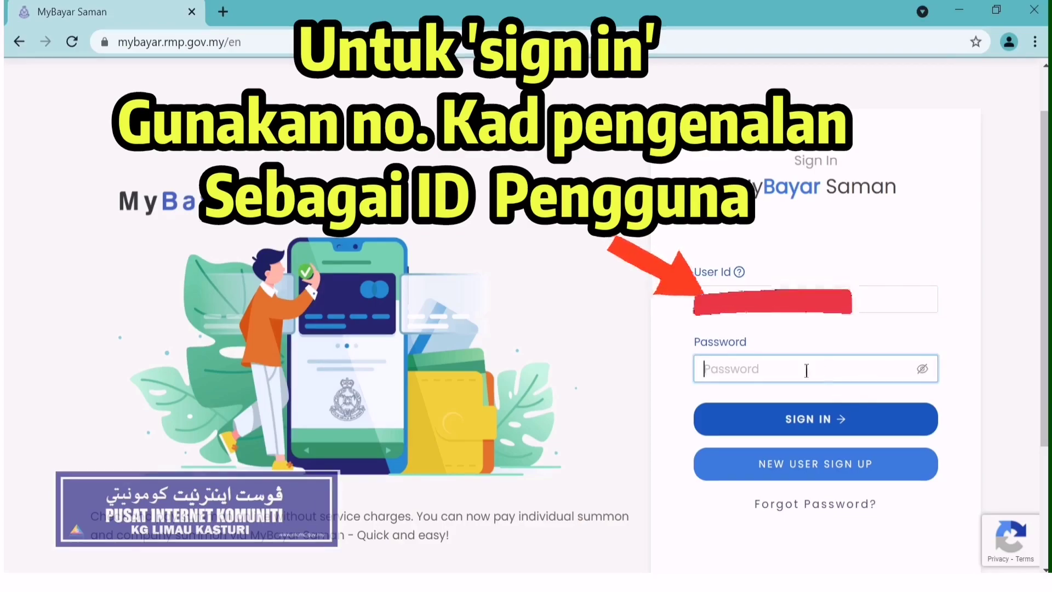
{"action": "type", "text": "•••••••••"}
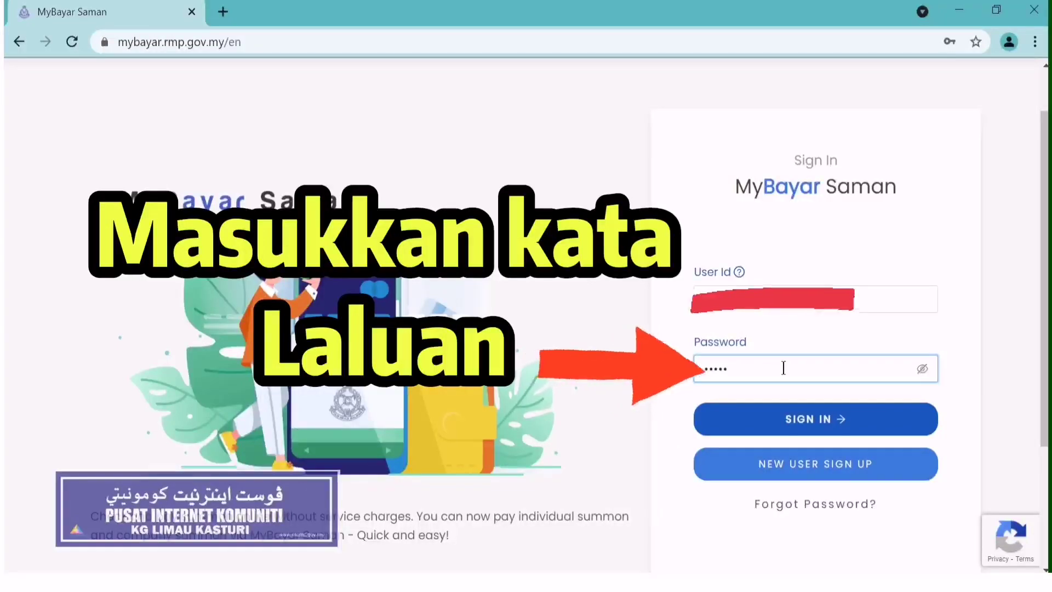
{"action": "key", "text": "BackSpace"}
{"action": "key", "text": "BackSpace"}
{"action": "key", "text": "BackSpace"}
{"action": "key", "text": "BackSpace"}
{"action": "key", "text": "BackSpace"}
{"action": "key", "text": "BackSpace"}
{"action": "key", "text": "BackSpace"}
{"action": "key", "text": "BackSpace"}
{"action": "key", "text": "BackSpace"}
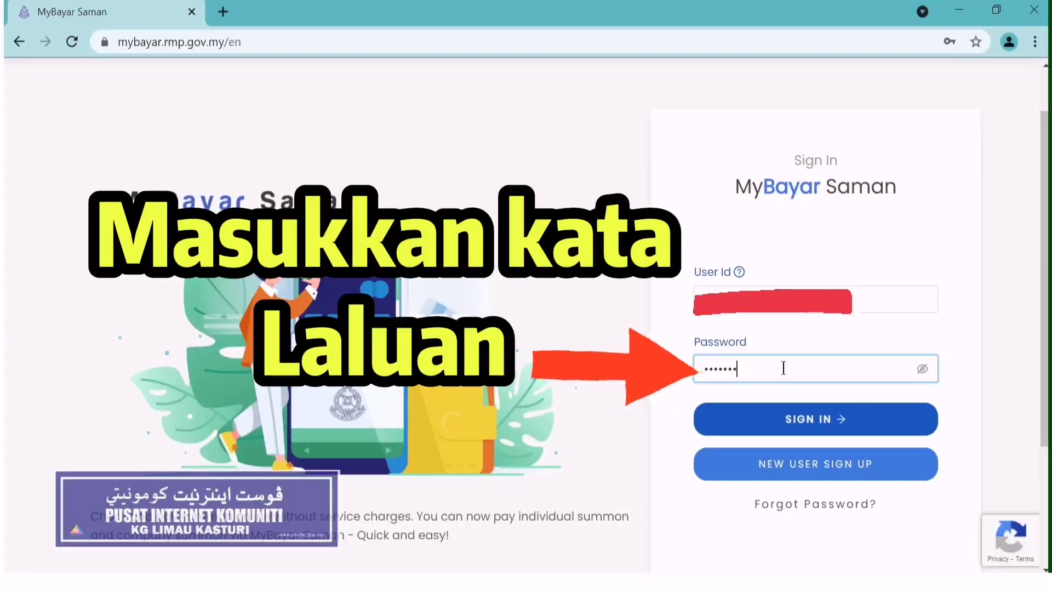
{"action": "type", "text": "•"}
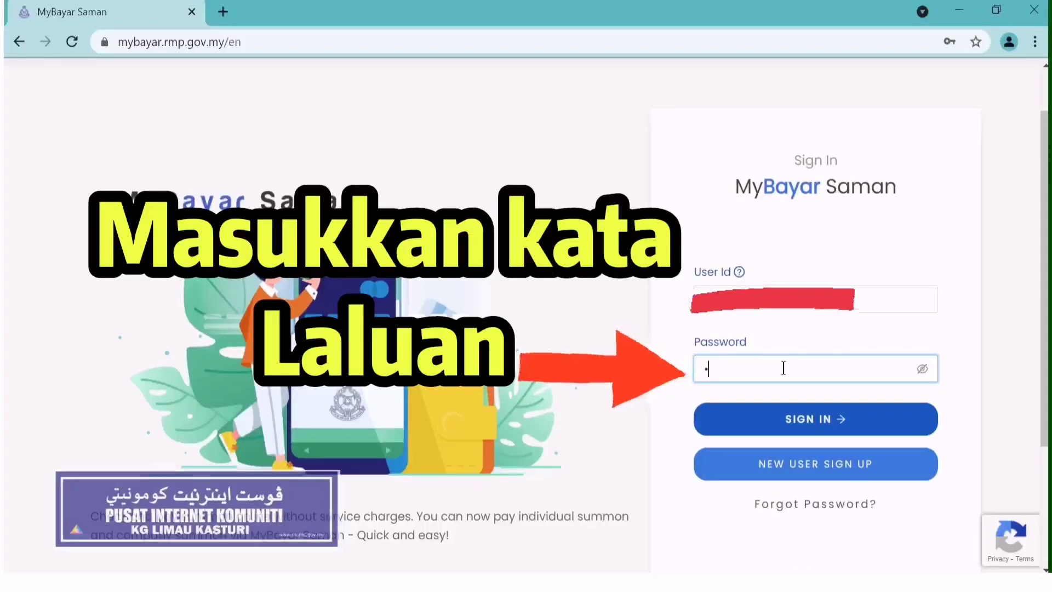
{"action": "type", "text": "••••"}
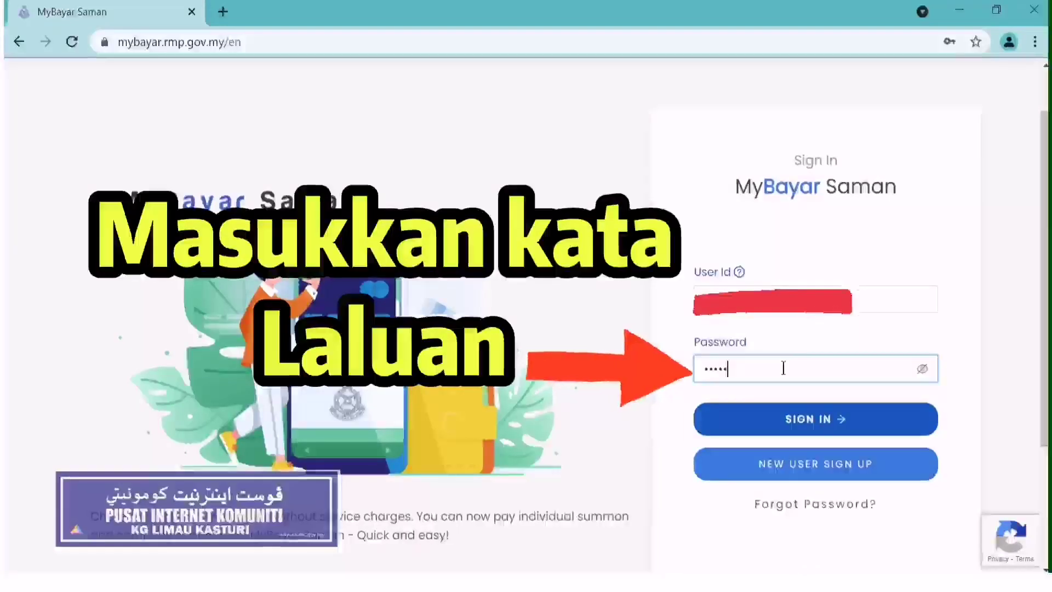
{"action": "type", "text": "••"}
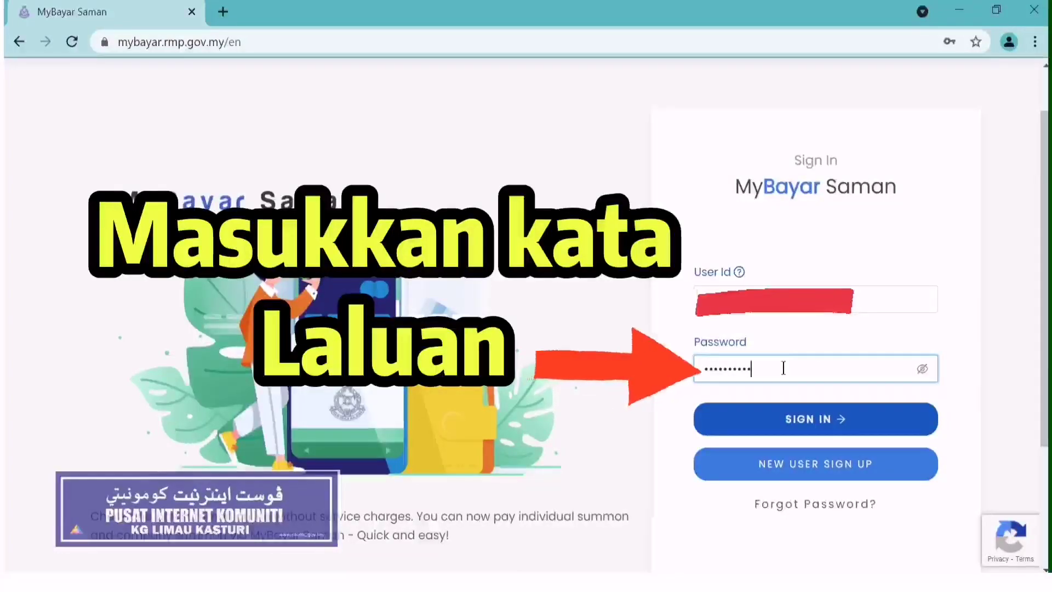
{"action": "type", "text": "•"}
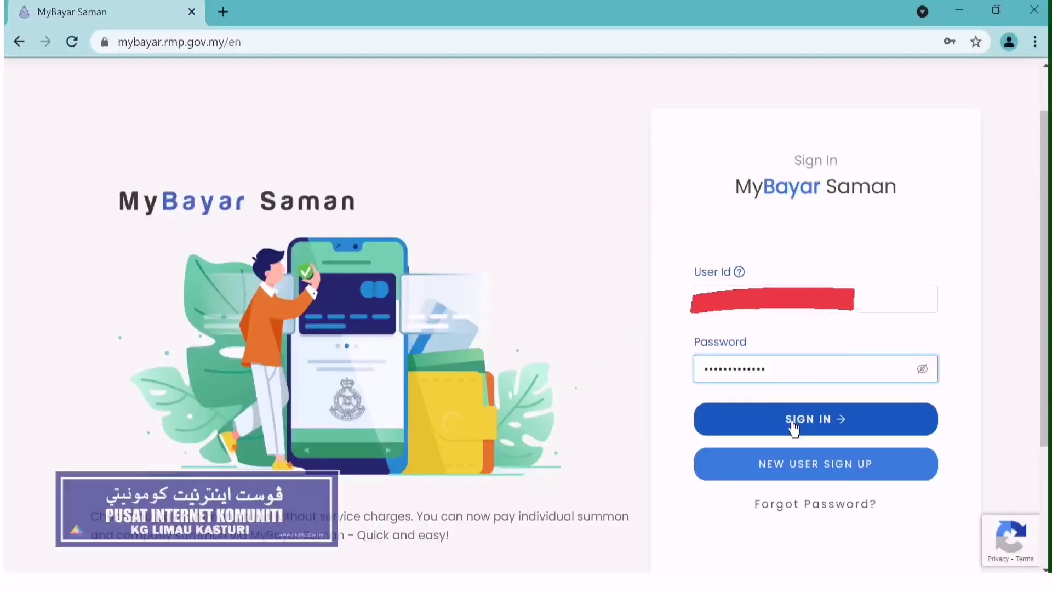
{"action": "left_click", "coordinate": [794, 425]}
{"action": "left_click", "coordinate": [866, 426]}
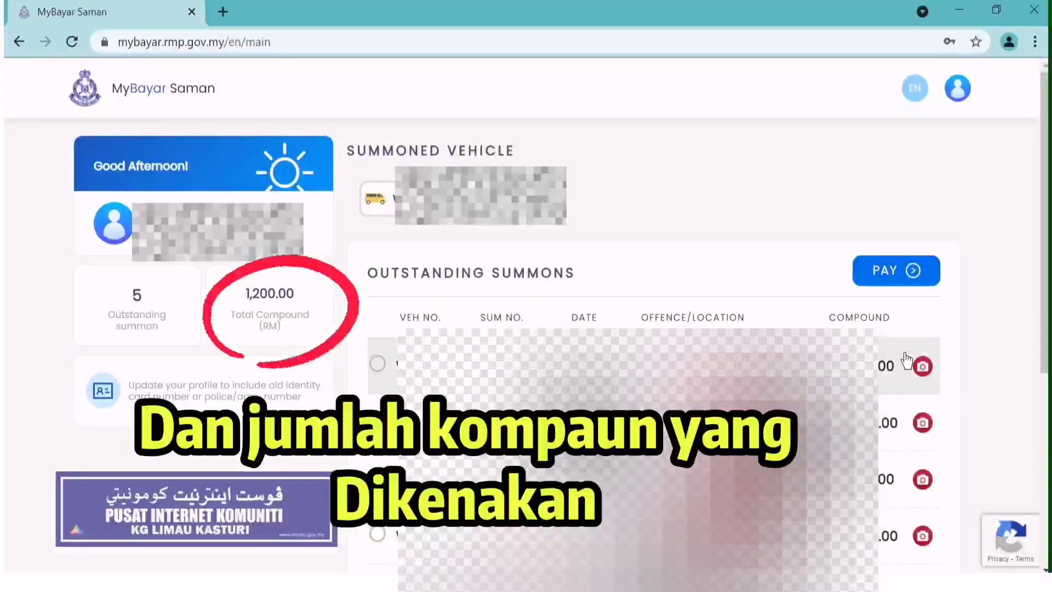
- Scroll down to view the five outstanding summonses totalling RM 1,200.00
{"action": "scroll", "coordinate": [795, 231], "scroll_direction": "down", "scroll_amount": 2}
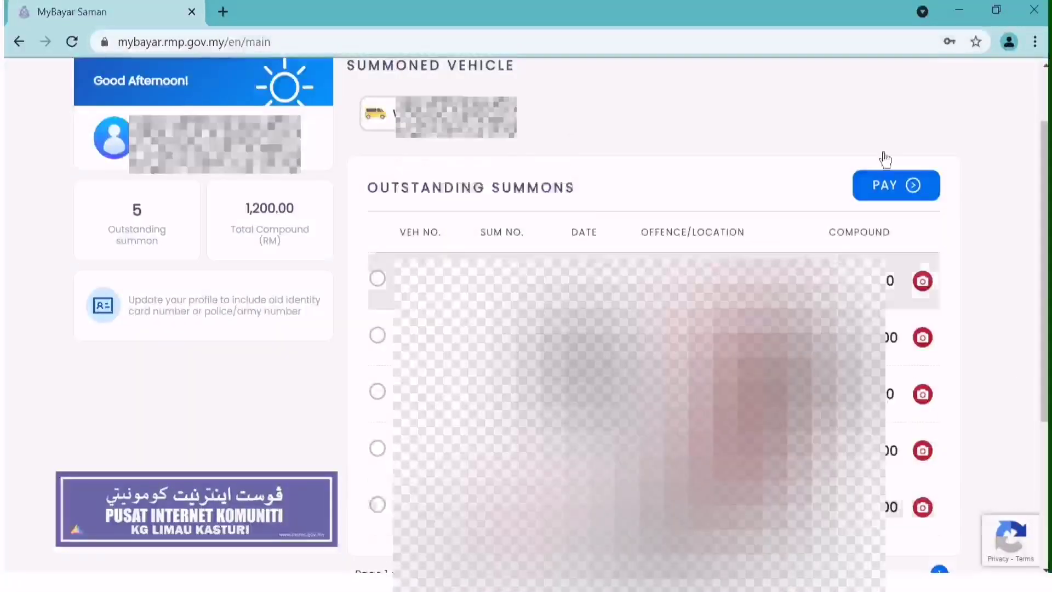